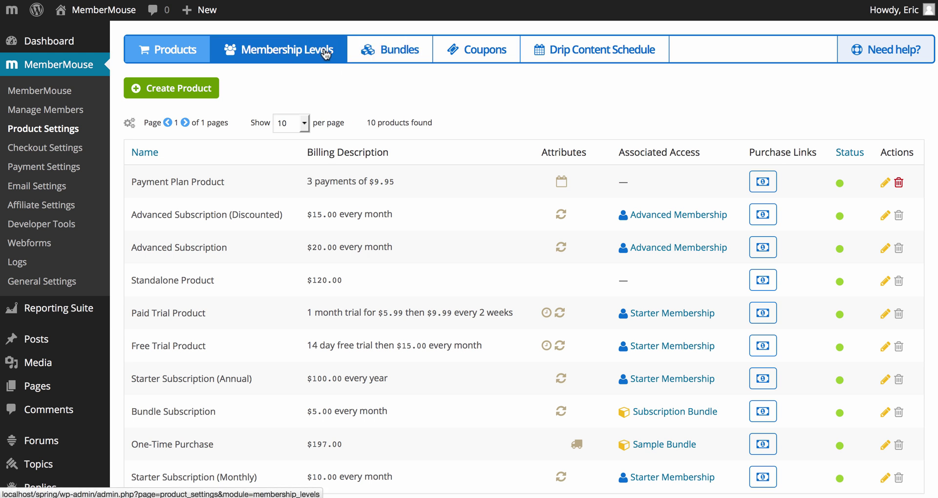
Review the existing membership levels and the existing bundles with their associated products.
click(296, 52)
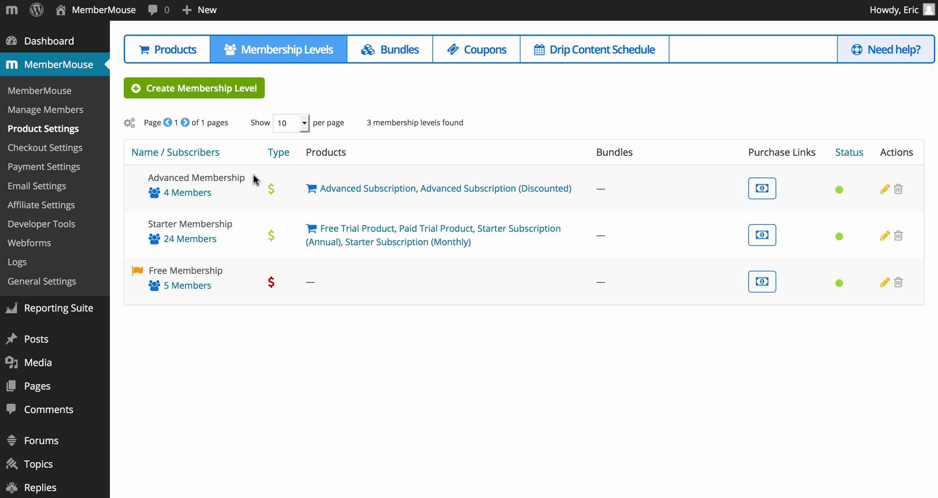
click(146, 174)
click(384, 60)
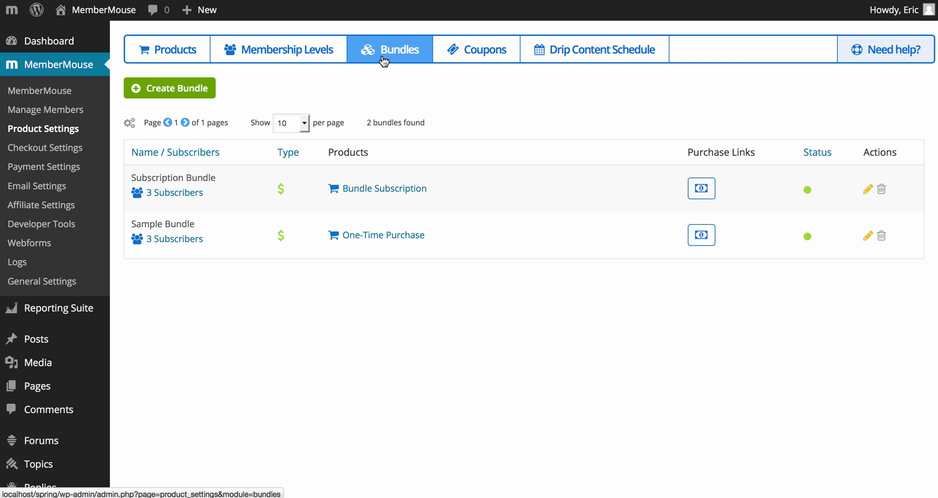
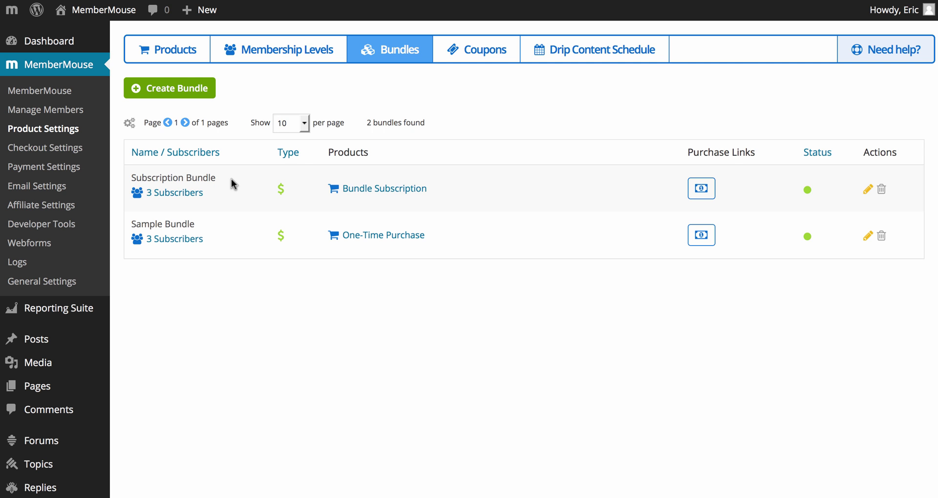
View the drip content schedule for the Advanced and Starter memberships and expand the entries for days 0 and 2.
click(569, 60)
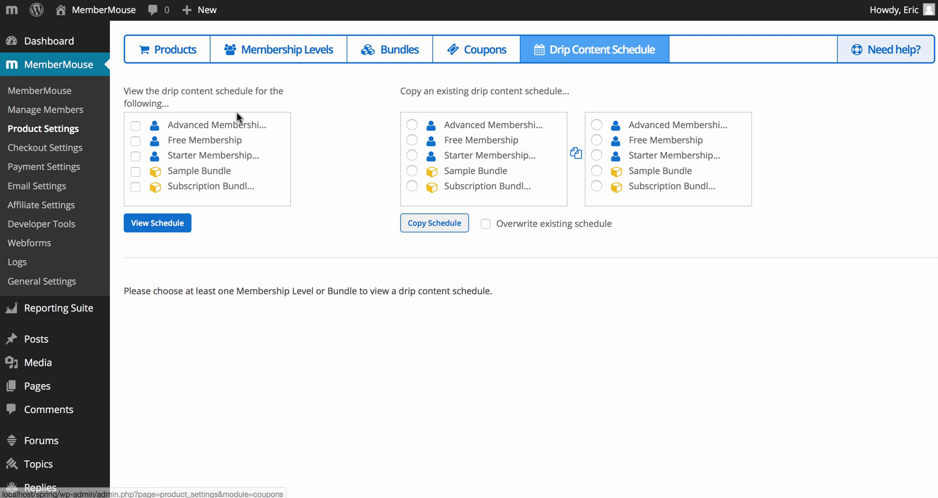
click(135, 156)
click(136, 126)
click(160, 226)
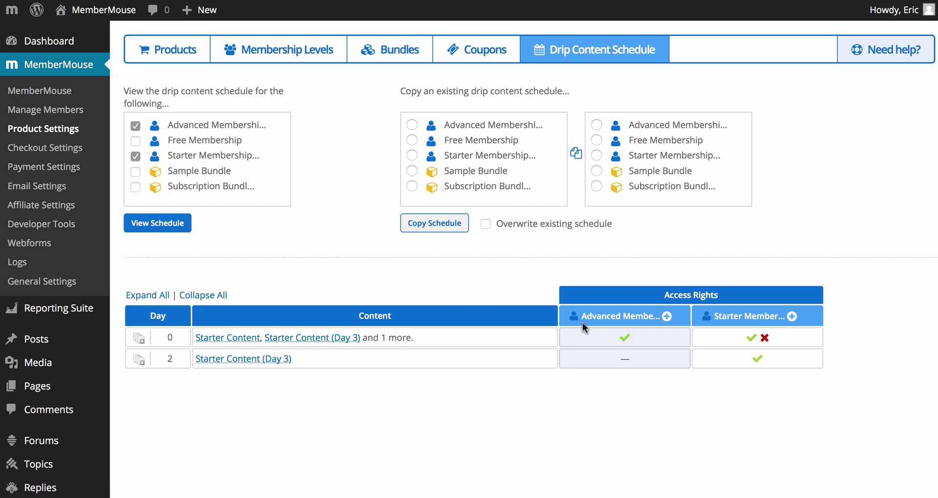
click(137, 339)
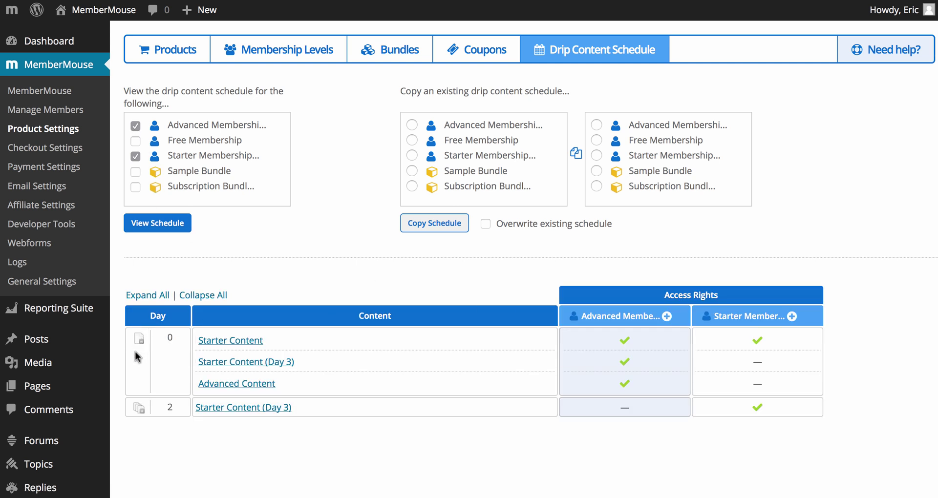
click(139, 410)
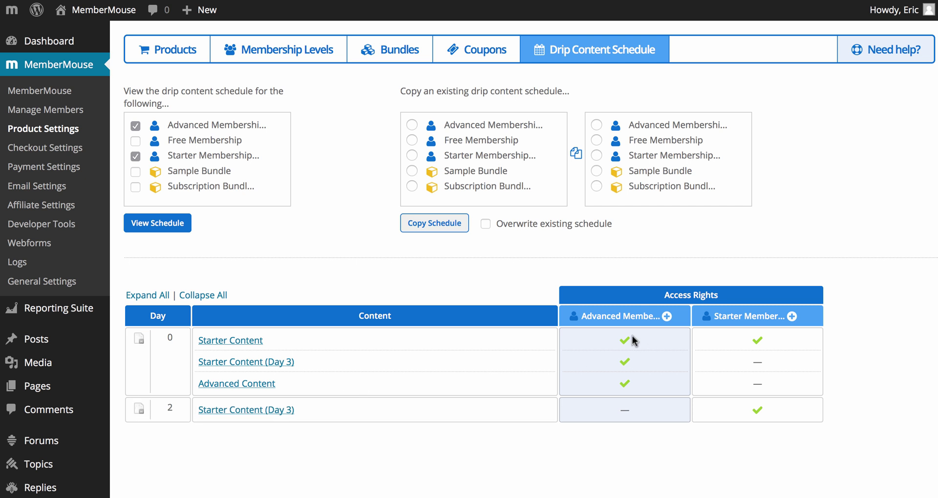
Include Sample Bundle in the displayed drip content schedule and expand the day 0 entry.
click(135, 172)
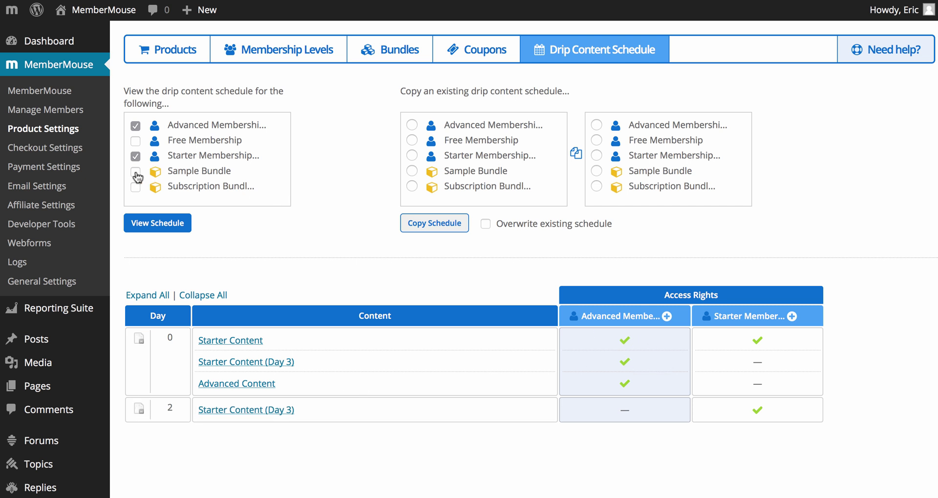
click(157, 225)
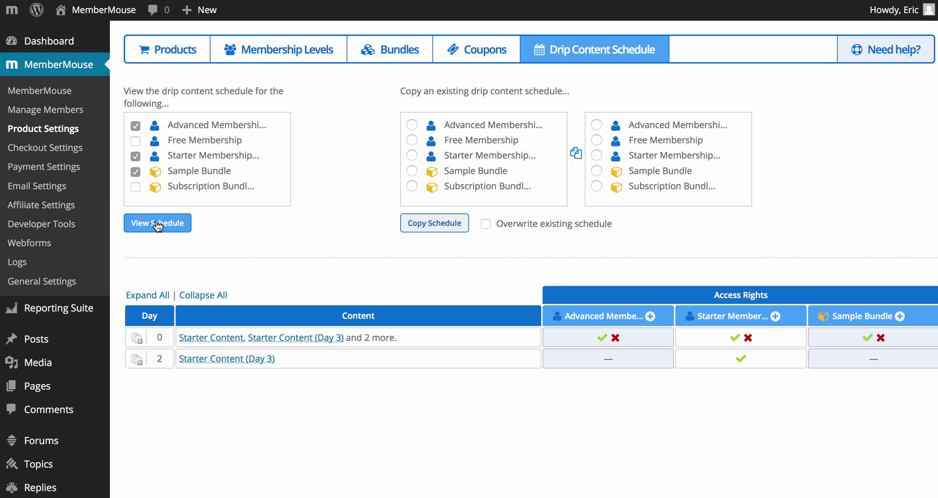
click(136, 339)
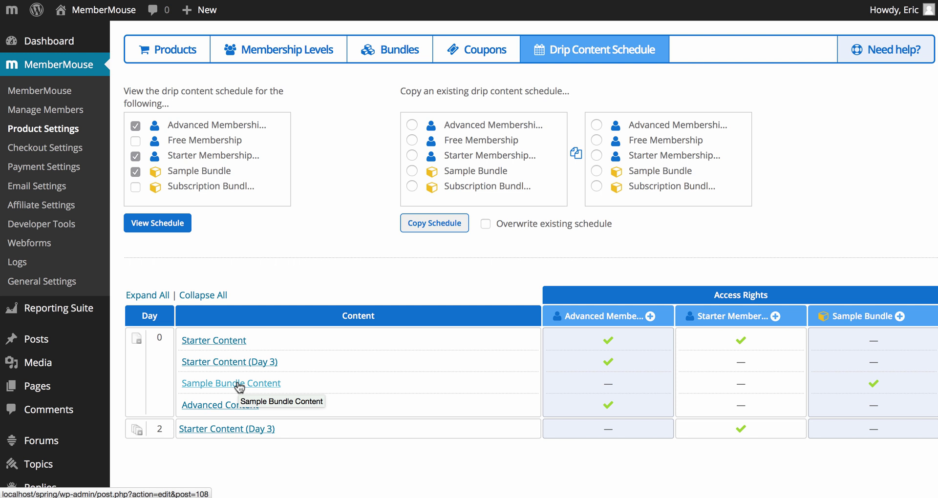
Start a new product named Growth Subscription with a price of 15.00 USD.
click(176, 62)
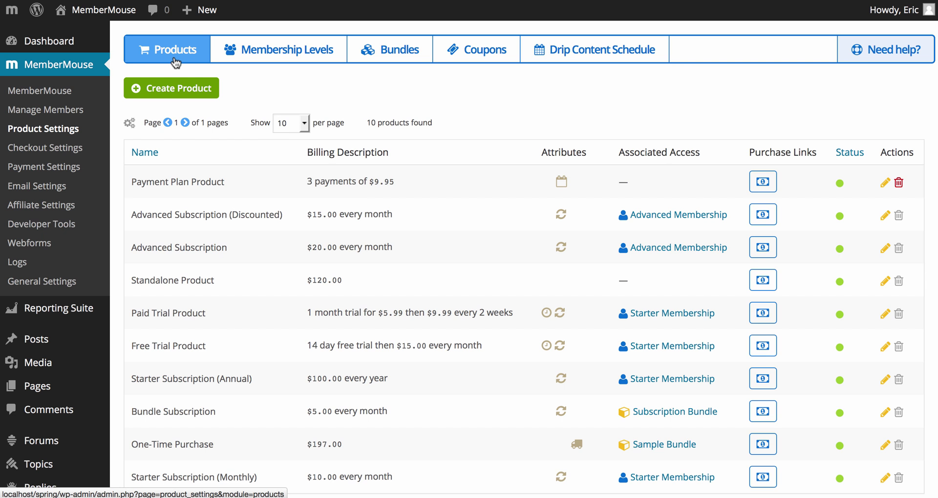
click(175, 88)
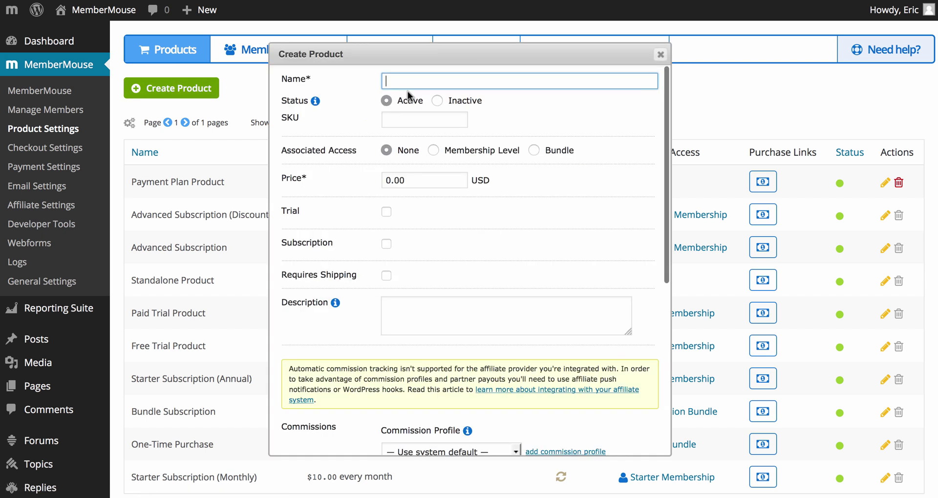
text(Growth Subscription)
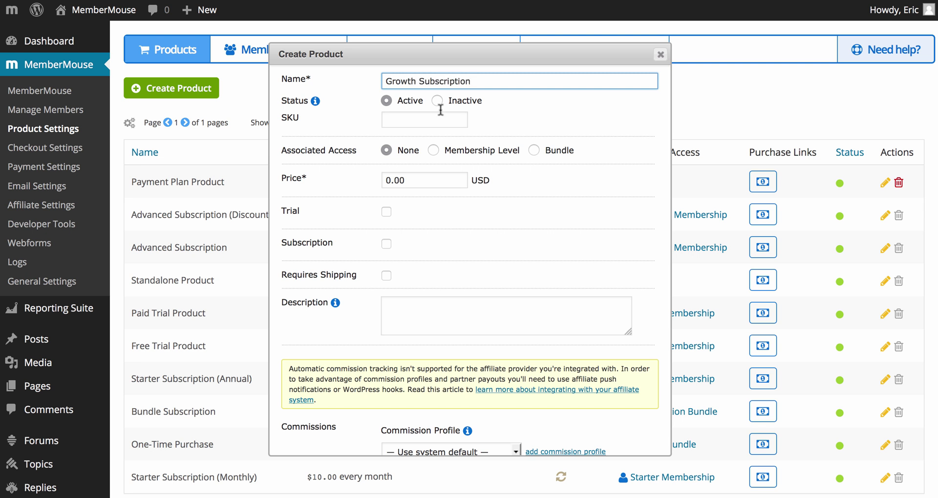
click(411, 180)
text(15.00)
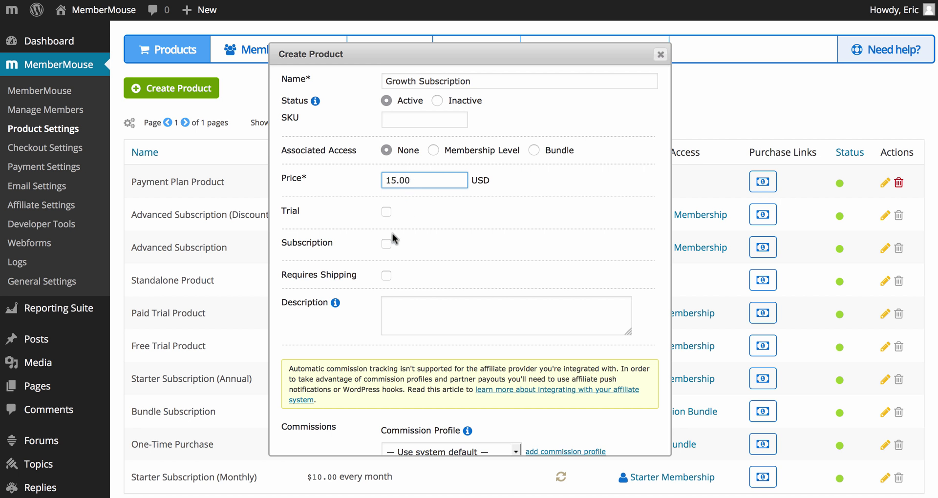
Make the new product a subscription with a rebill period of 1 month and save it.
click(387, 244)
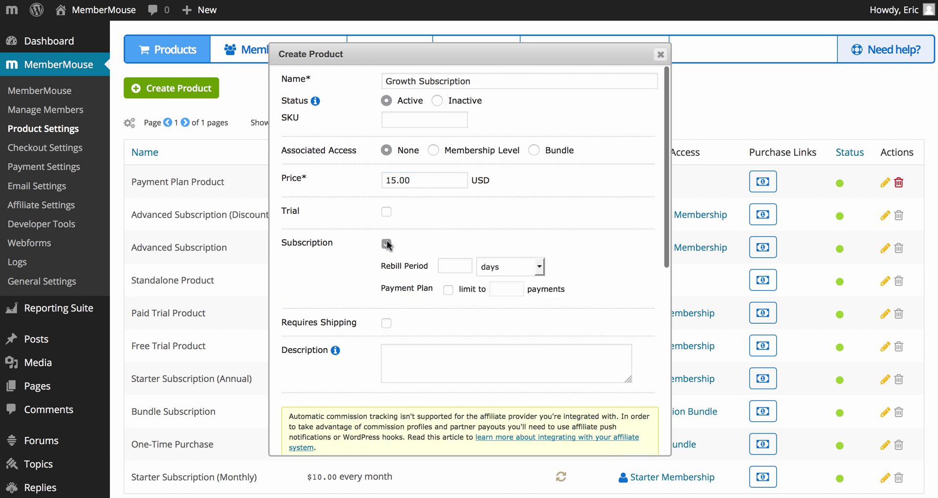
click(455, 266)
text(1)
click(495, 268)
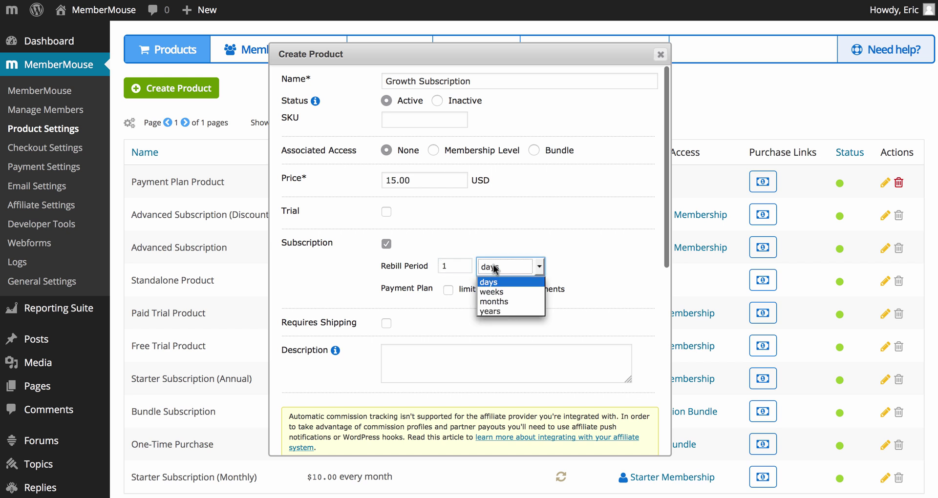
click(494, 302)
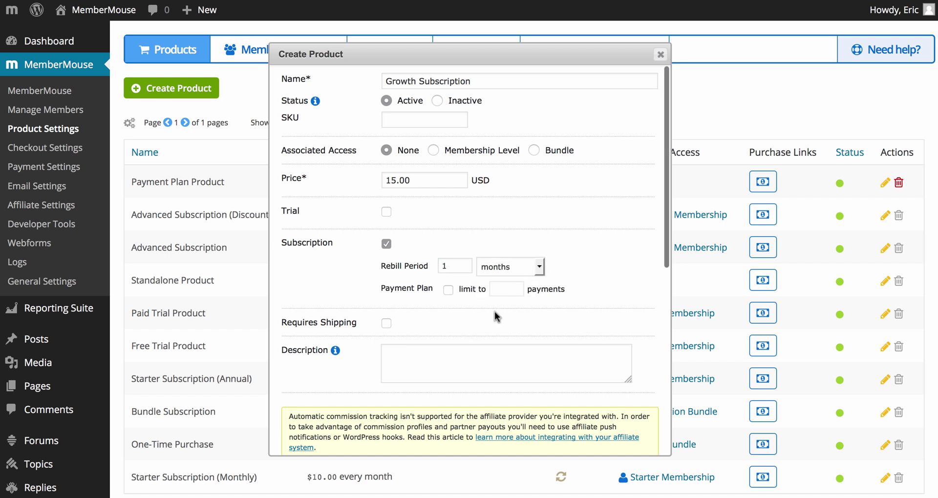
scroll(495, 312, down, 4)
scroll(494, 317, down, 3)
click(549, 433)
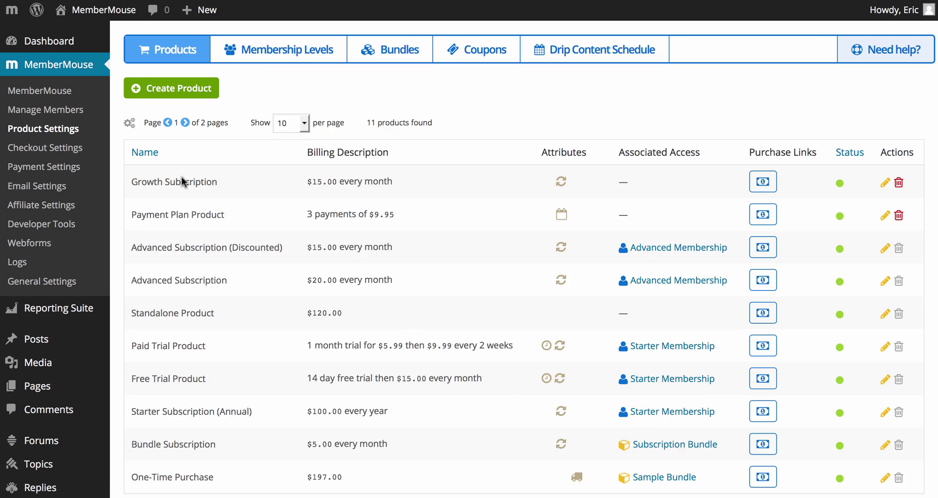
Start a new paid membership level named Growth Membership and assign the Growth Subscription product to it.
click(294, 58)
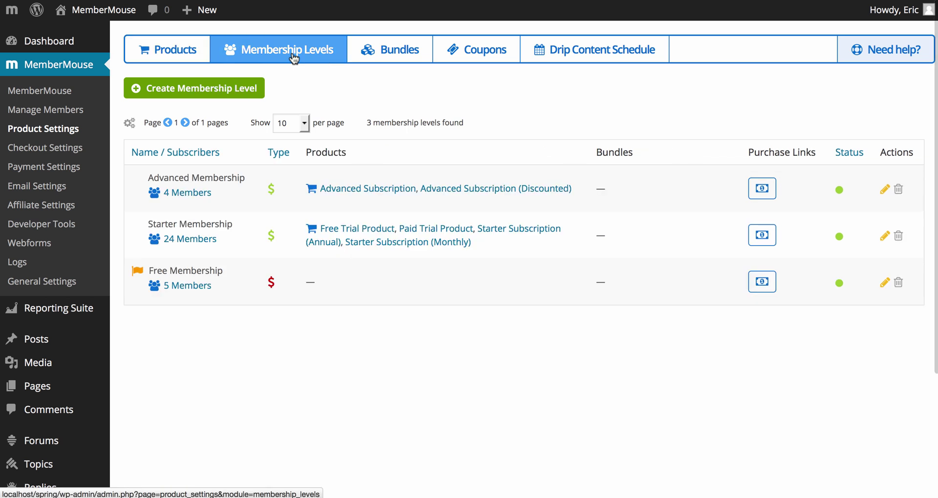
click(215, 89)
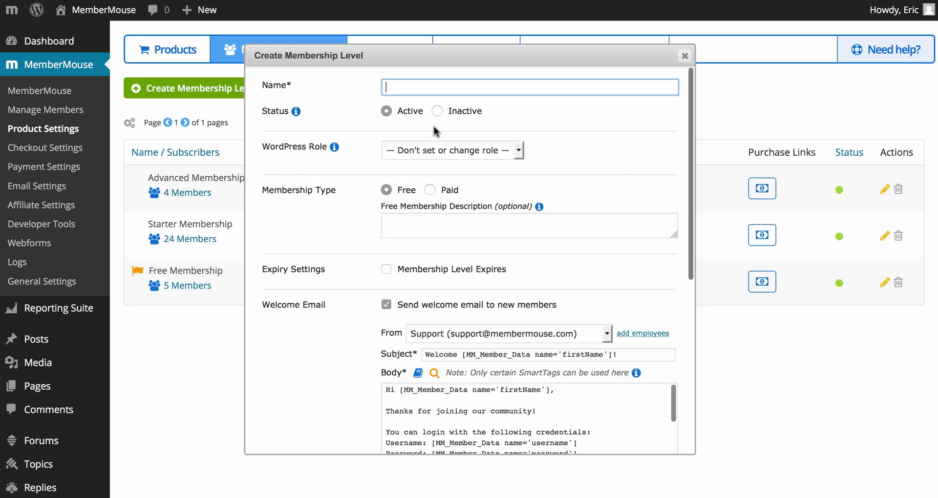
text(Growth )
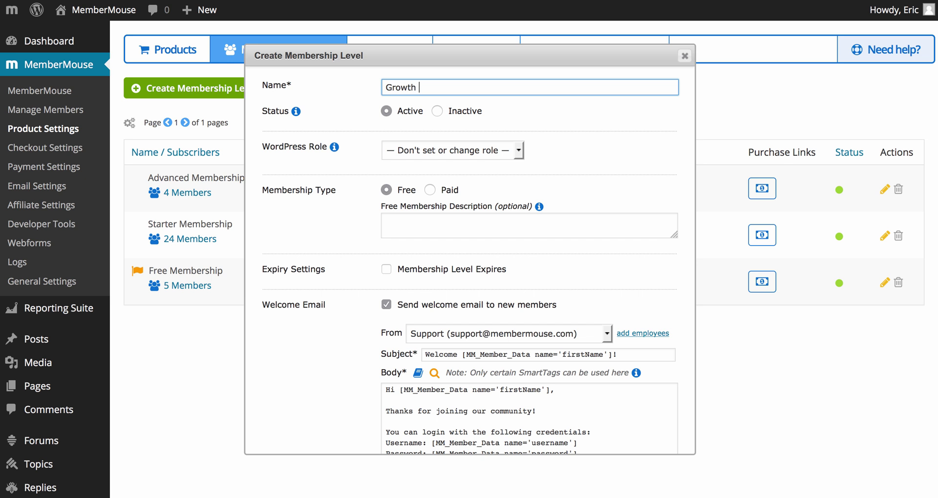
text(Membership)
click(434, 191)
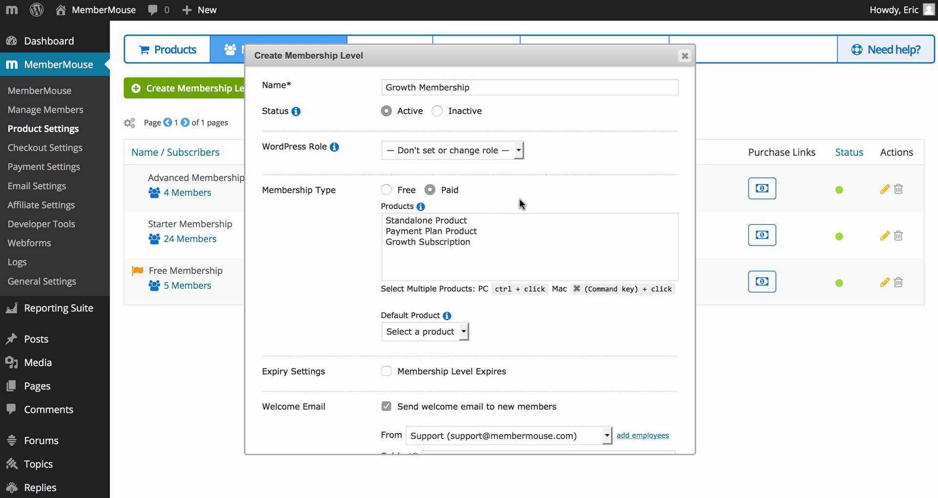
click(432, 242)
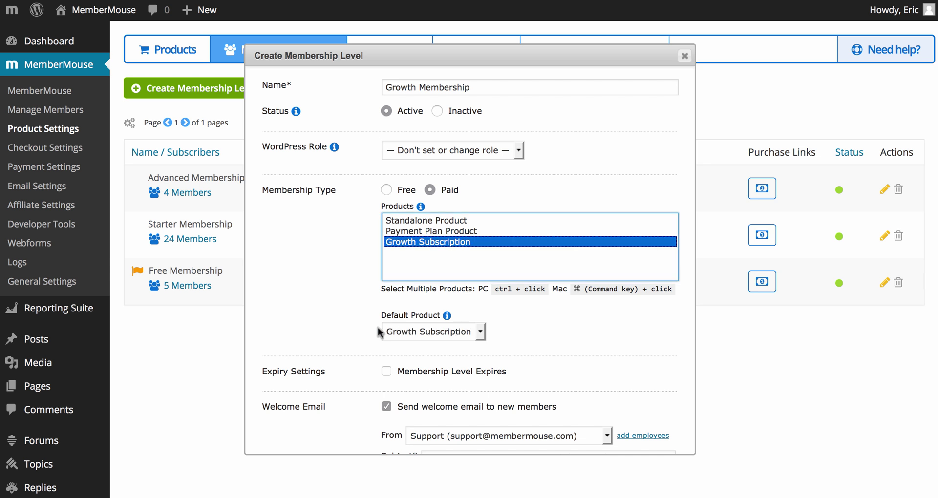
Turn off the welcome email for new members and save the Growth Membership level.
scroll(378, 328, down, 4)
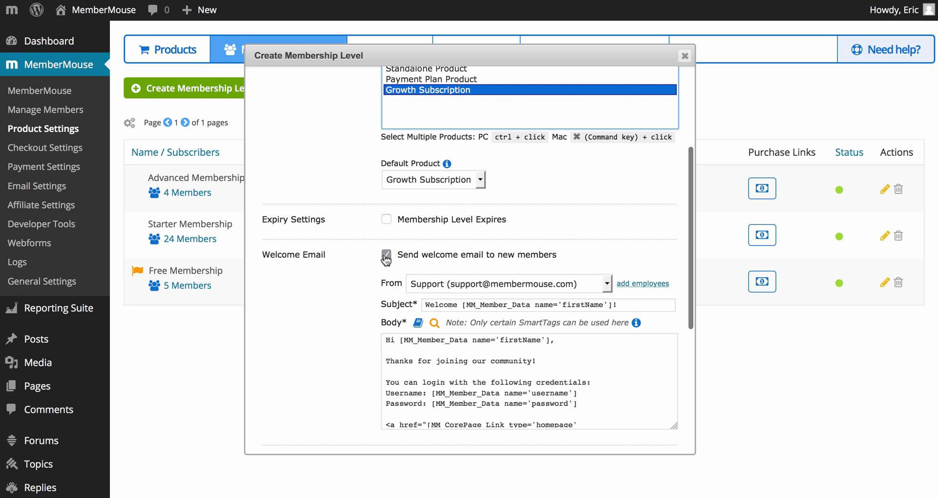
click(385, 255)
scroll(386, 257, down, 2)
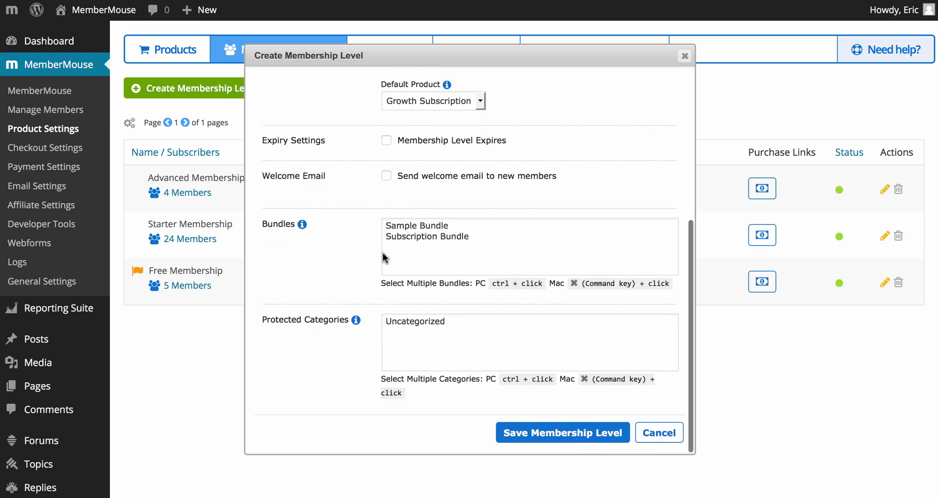
click(552, 431)
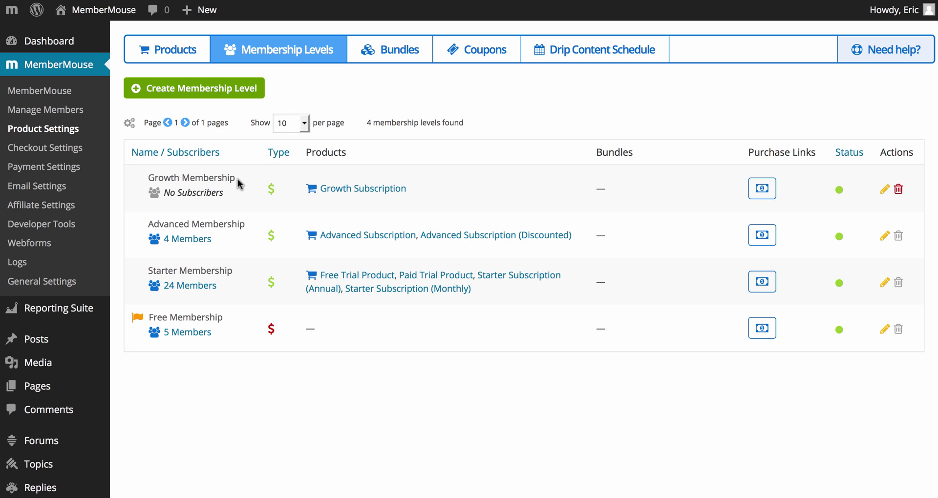
Copy the drip content schedule from Starter Membership to Growth Membership.
click(563, 53)
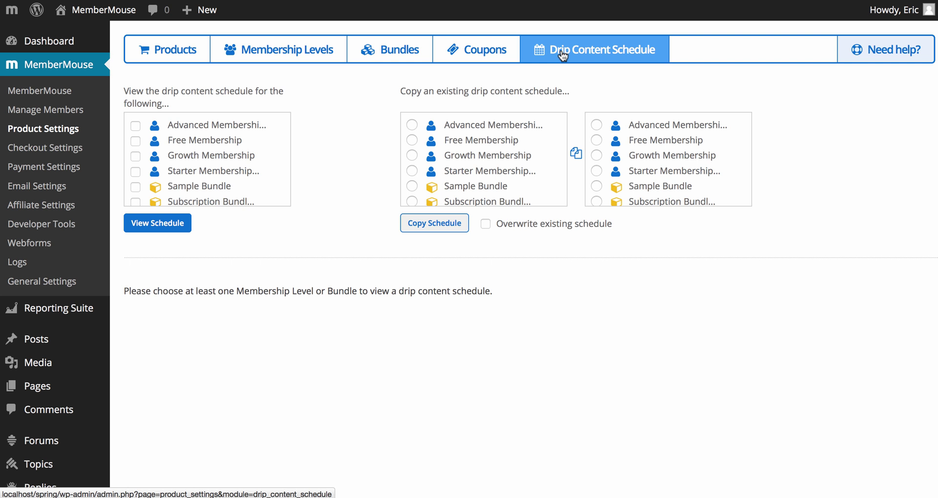
click(411, 171)
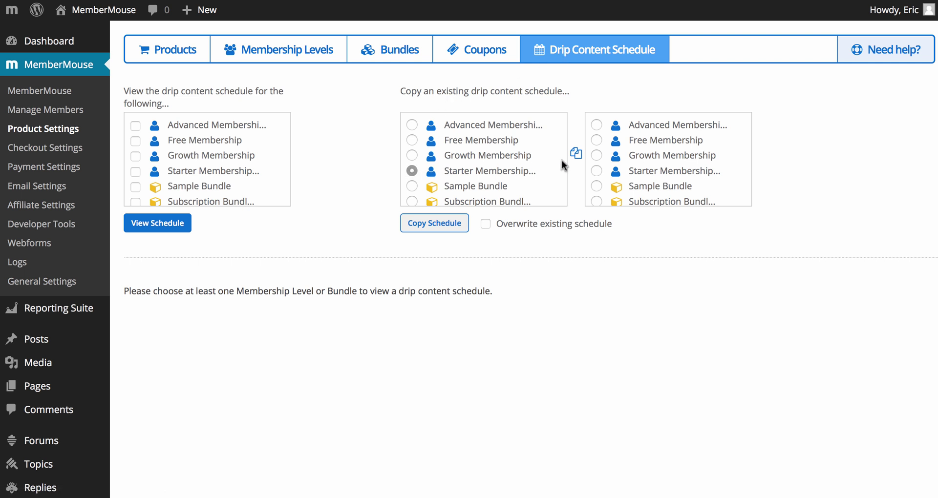
click(596, 157)
click(452, 223)
click(508, 213)
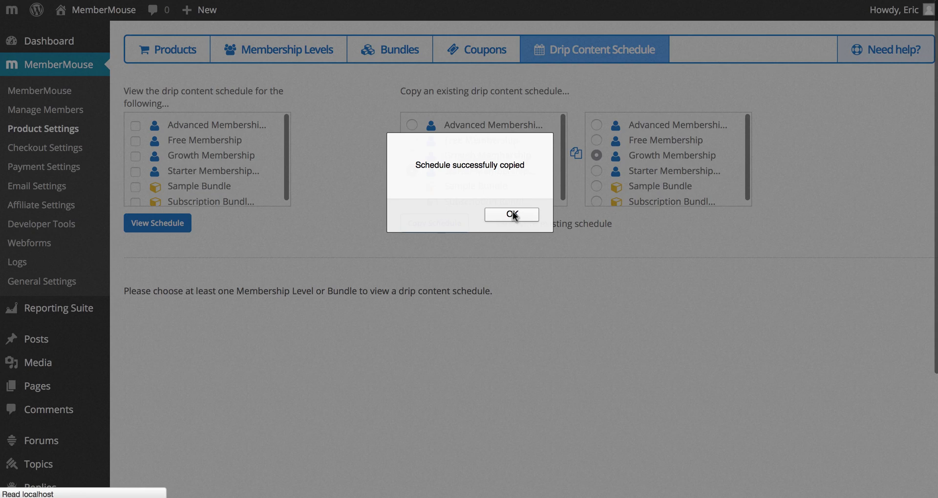
click(512, 214)
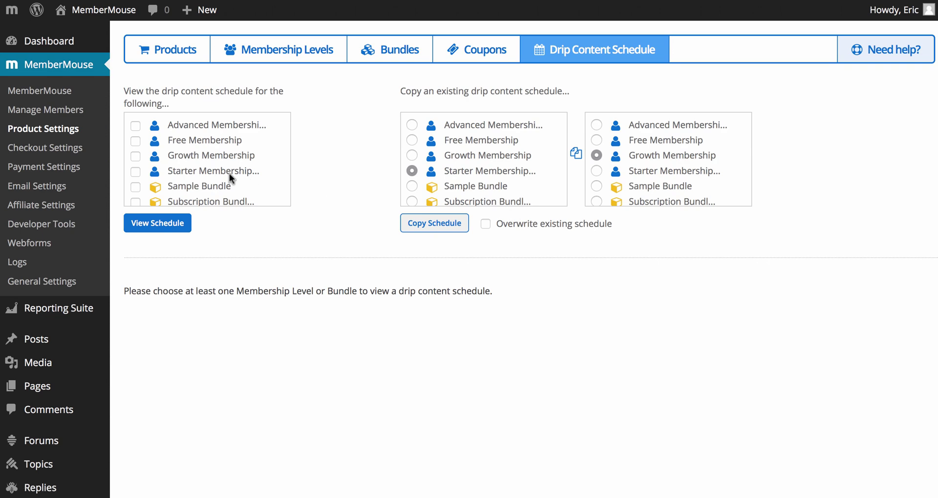
View the Growth Membership schedule and grant that level access to the Growth Content page on day 0.
click(135, 156)
click(151, 224)
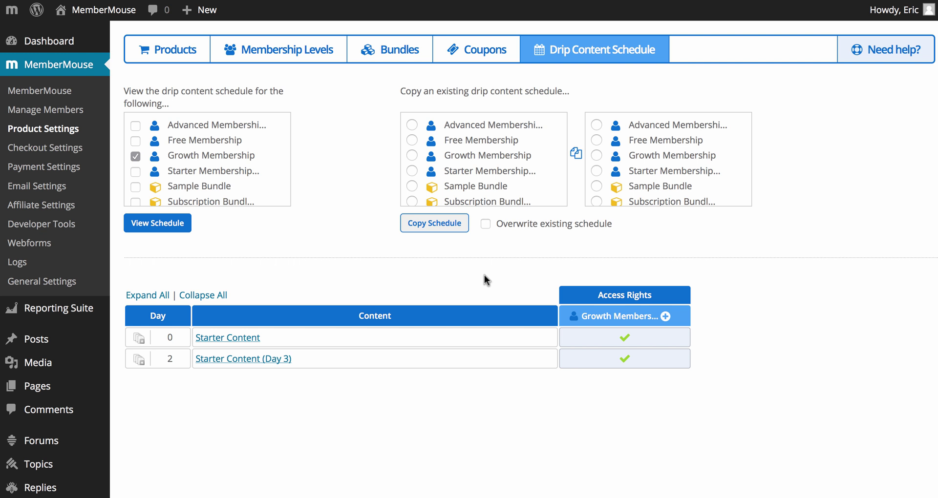
click(665, 317)
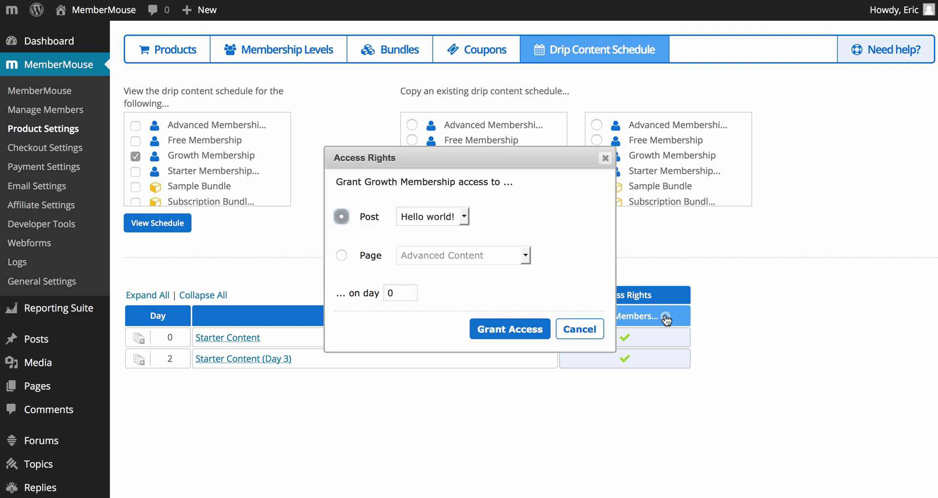
click(342, 257)
click(415, 256)
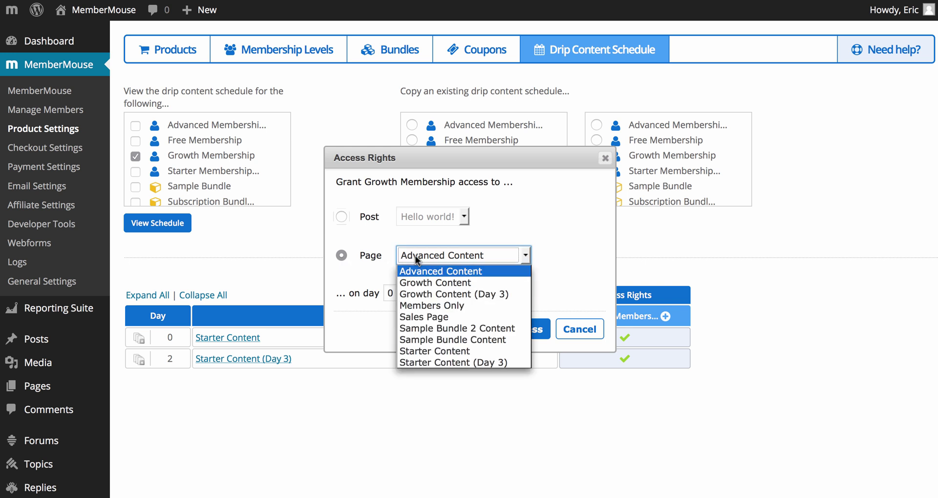
click(459, 282)
click(399, 293)
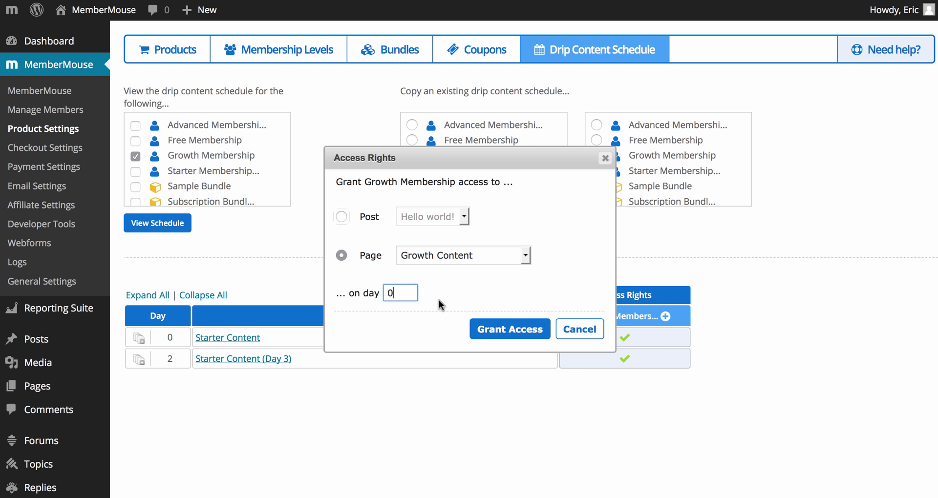
click(495, 331)
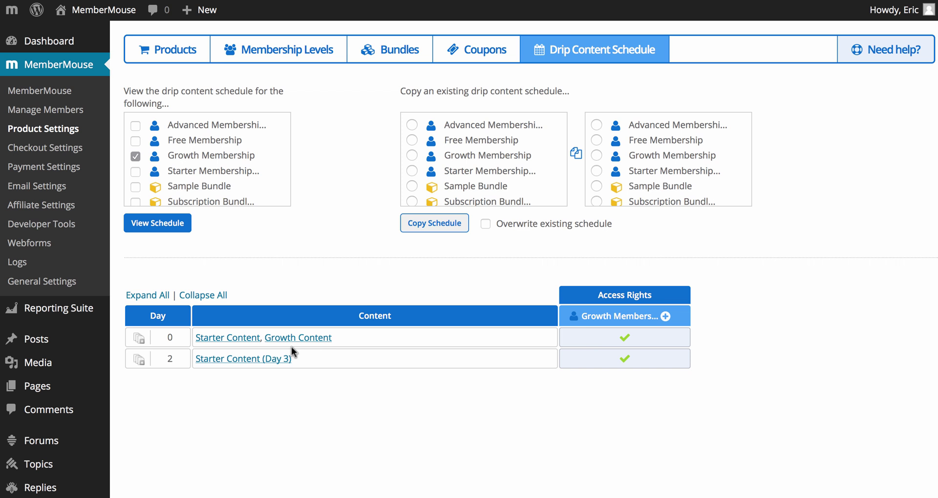
Find the Growth Content (Day 3) page in the WordPress page list and open it for editing.
click(37, 386)
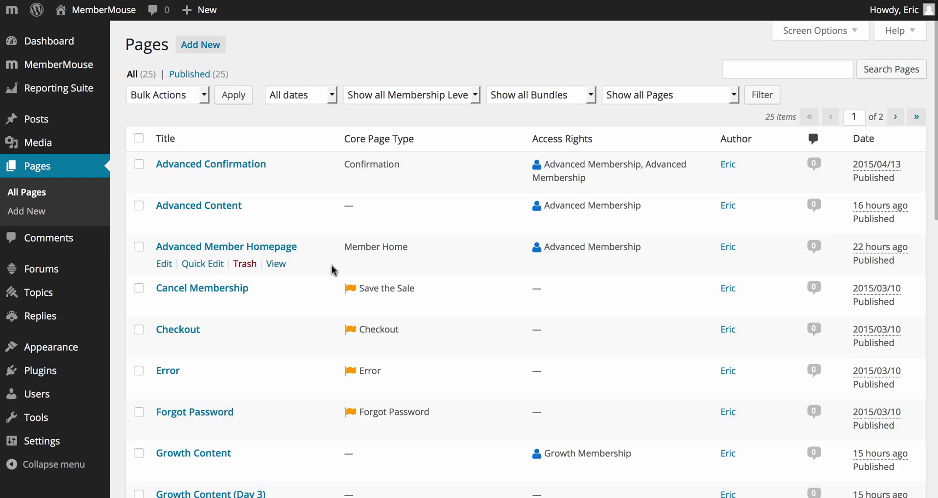
key(ctrl+f)
text(GRowth)
click(237, 198)
click(9, 493)
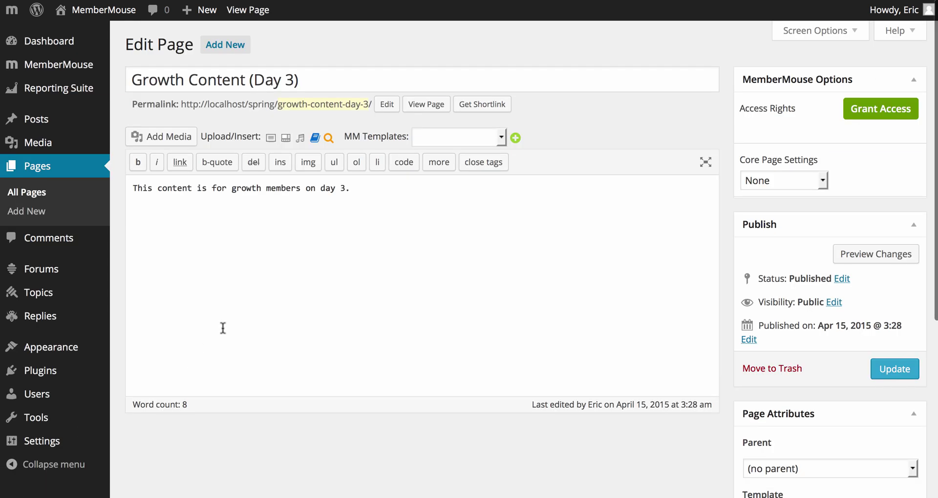
Grant the Growth Membership level access to the Growth Content (Day 3) page on day 2 and update the page.
click(863, 111)
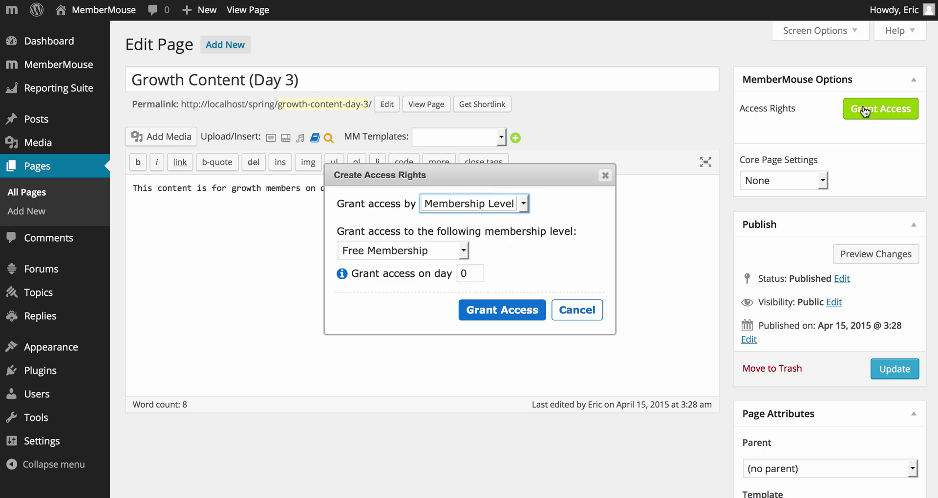
click(523, 204)
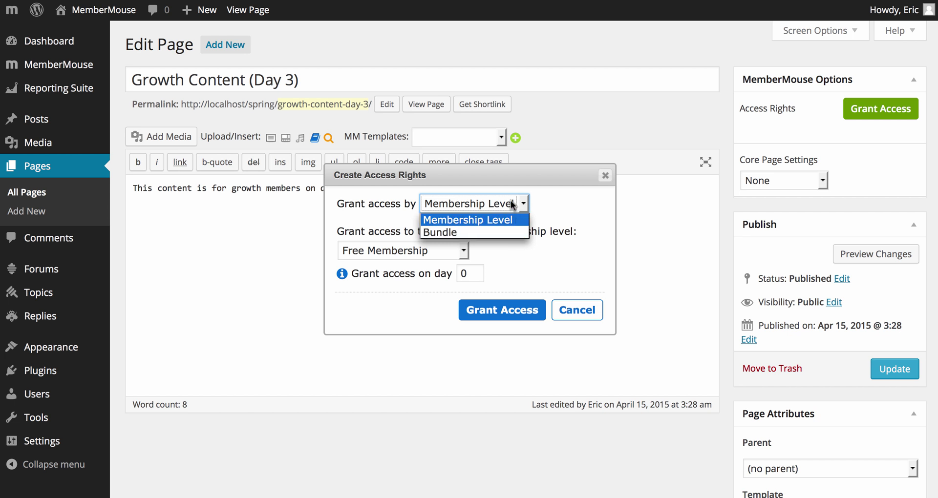
click(491, 219)
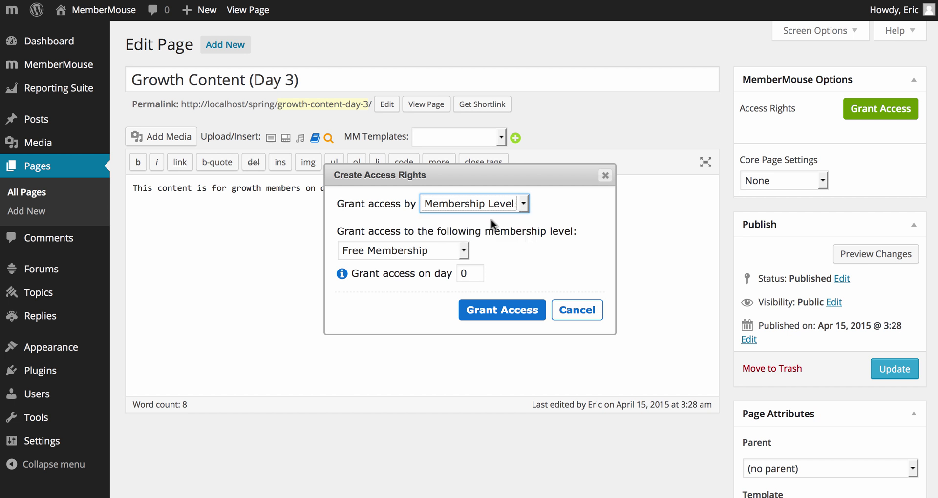
click(466, 250)
click(415, 304)
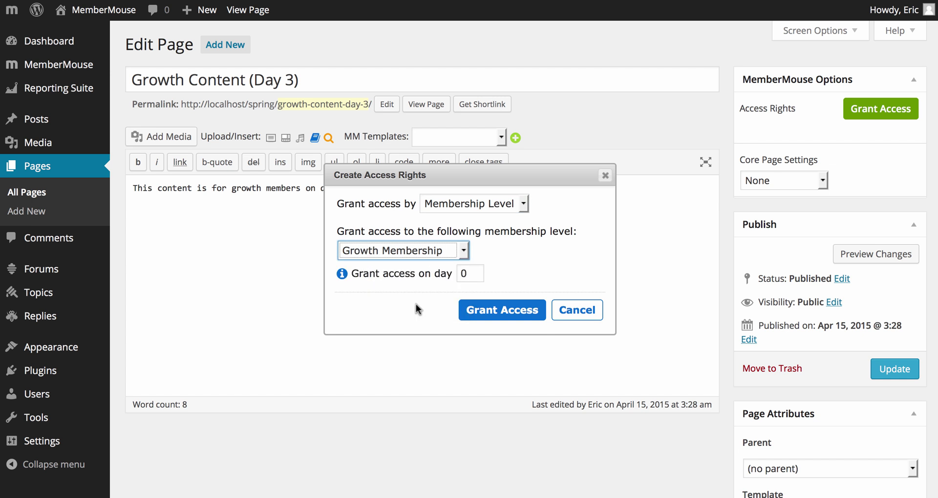
click(469, 274)
key(BackSpace)
text(2)
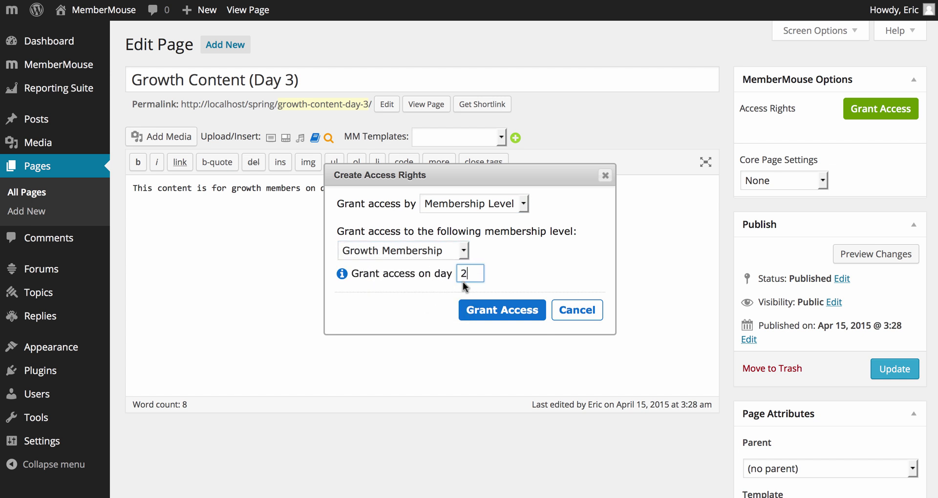
click(487, 311)
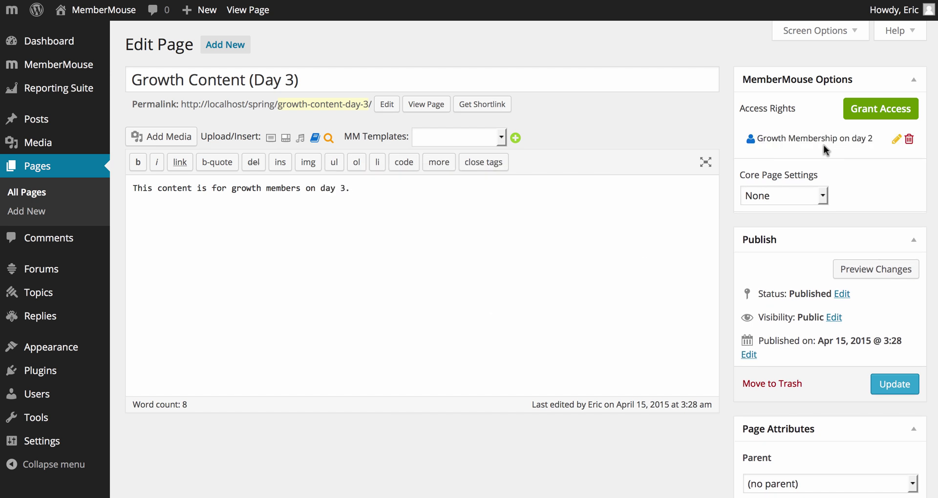
click(887, 384)
Switch to the public membership site and try to open Growth Content 1 from Members Only while logged out.
key(super+Tab)
key(super+Tab)
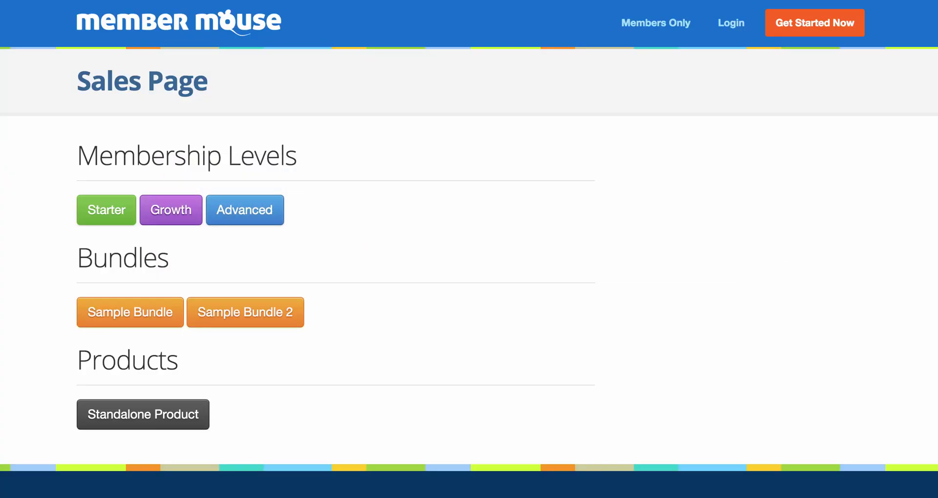
click(647, 23)
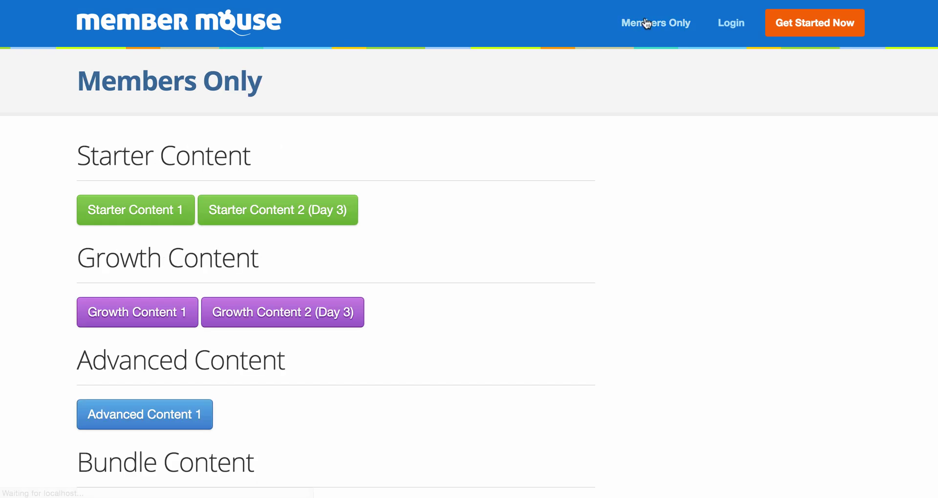
click(157, 311)
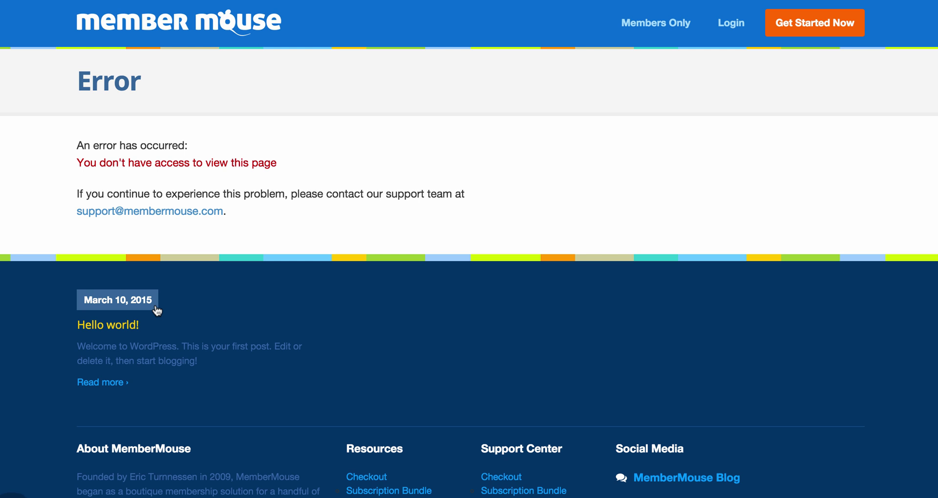
Order the Growth Membership from the sales page using the prefilled checkout details.
click(167, 32)
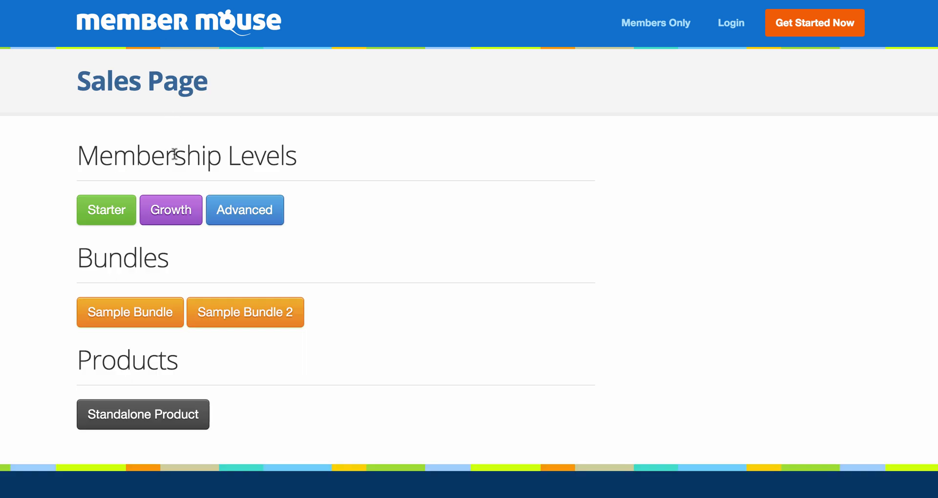
click(172, 212)
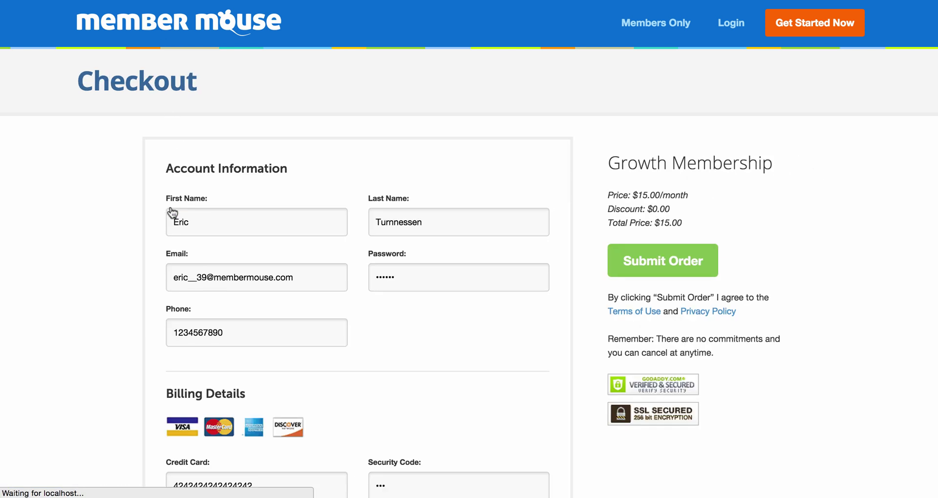
click(645, 264)
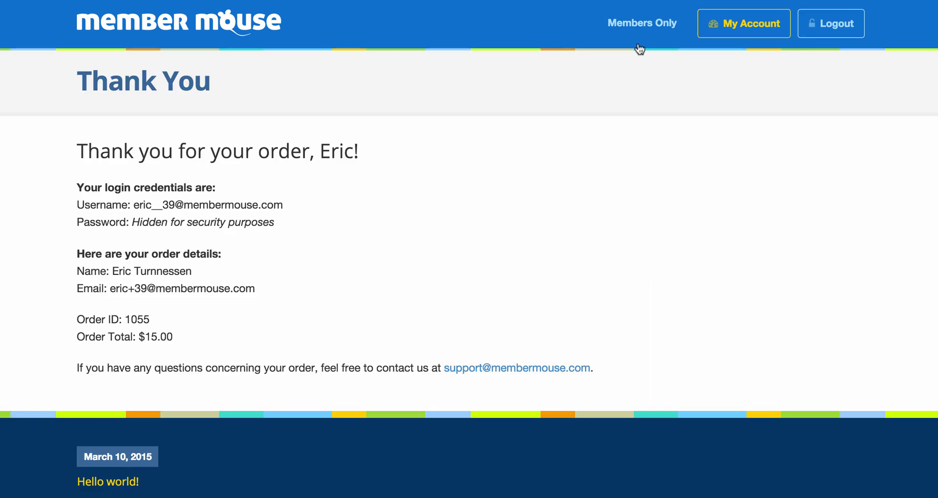
Test the new member's access by opening Growth Content 1 and trying Bundle Content from the Members Only page.
click(639, 29)
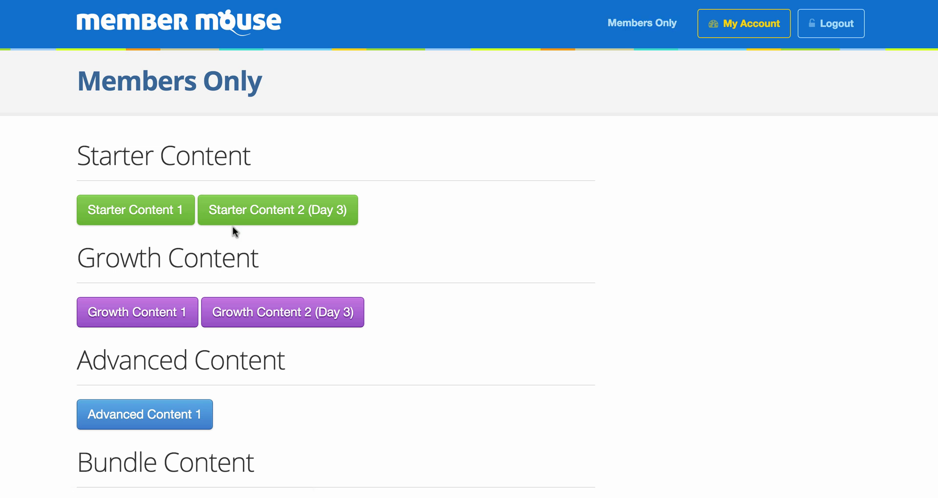
click(143, 314)
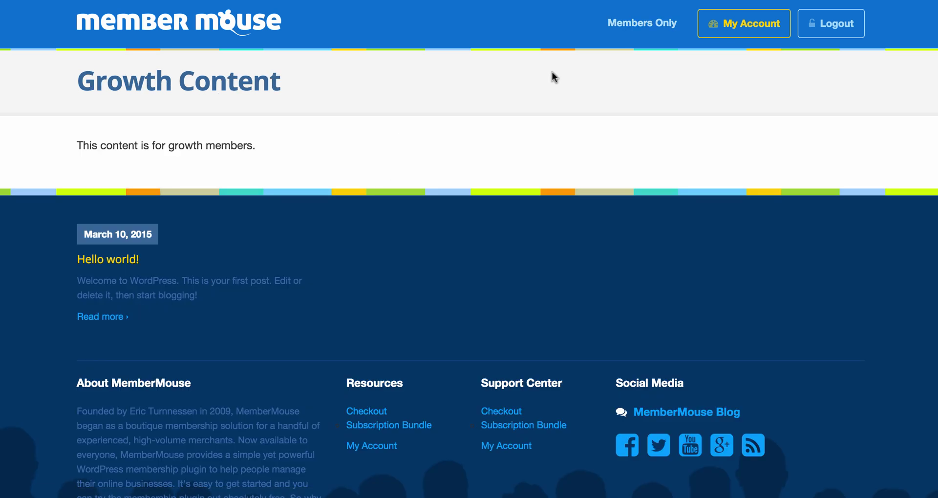
click(623, 34)
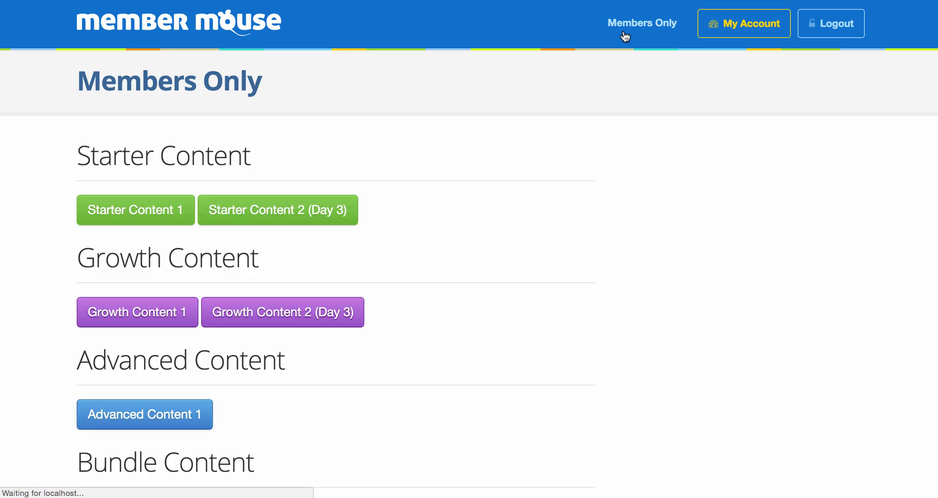
scroll(445, 241, down, 3)
click(157, 370)
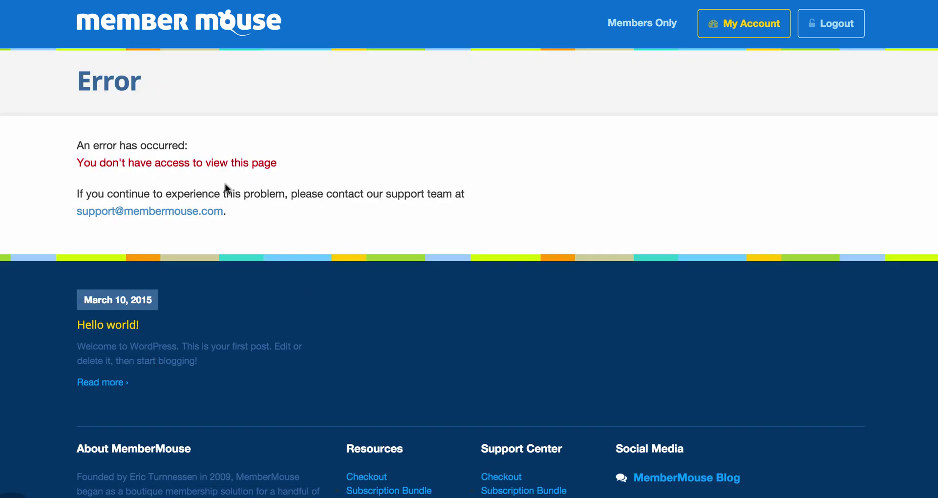
Purchase Sample Bundle from the sales page and confirm billing to the card on file.
click(289, 21)
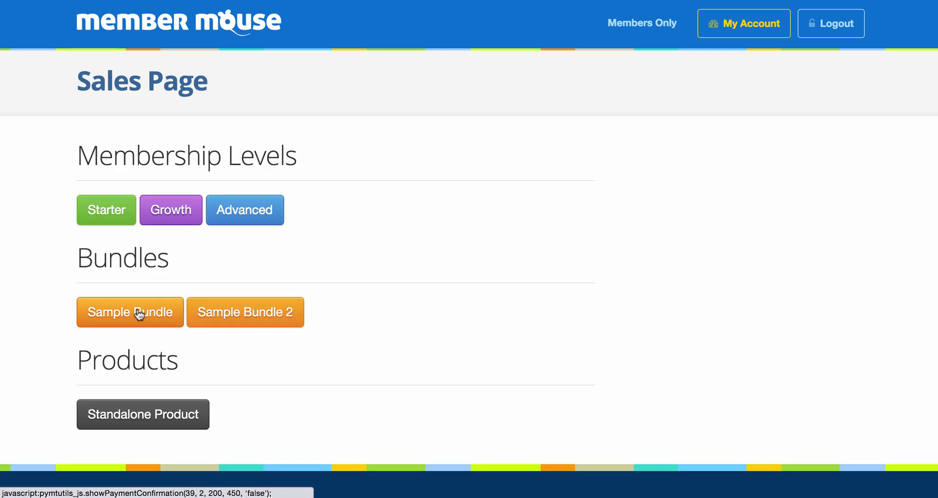
click(139, 314)
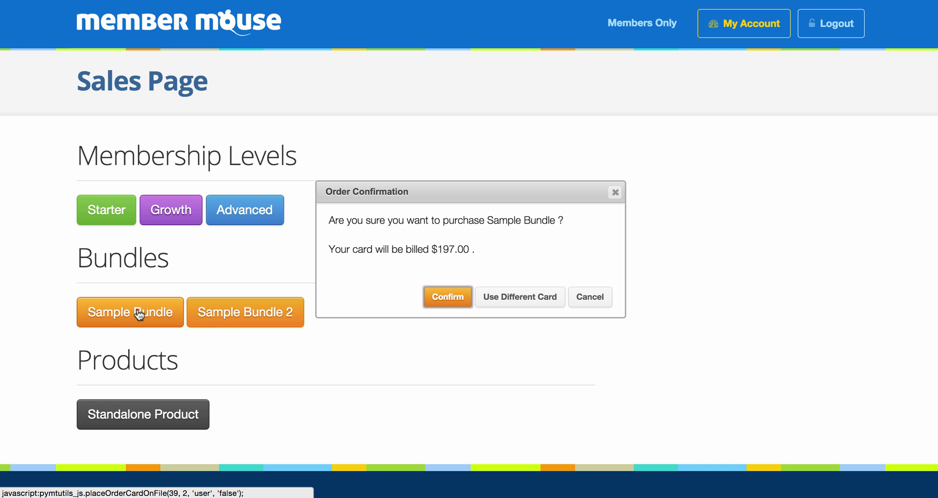
click(448, 298)
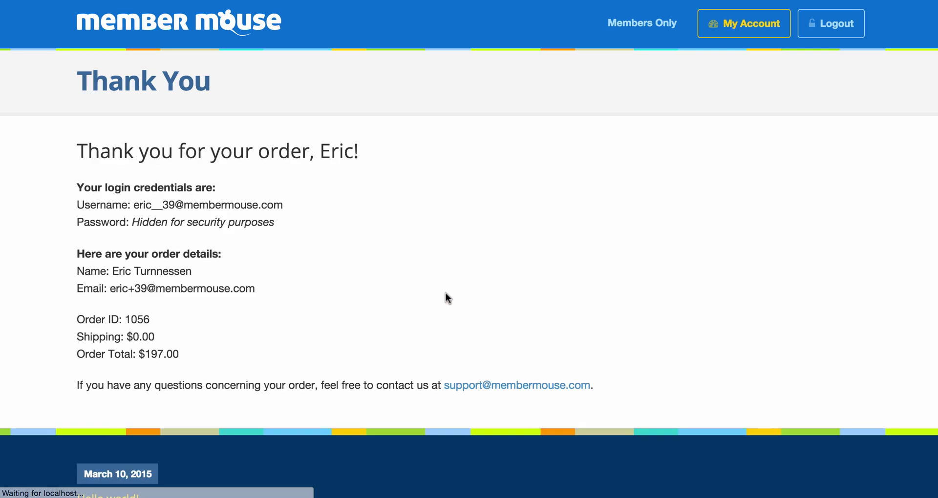
Open Bundle Content from the Members Only page to check the access gained through the bundle purchase.
click(634, 20)
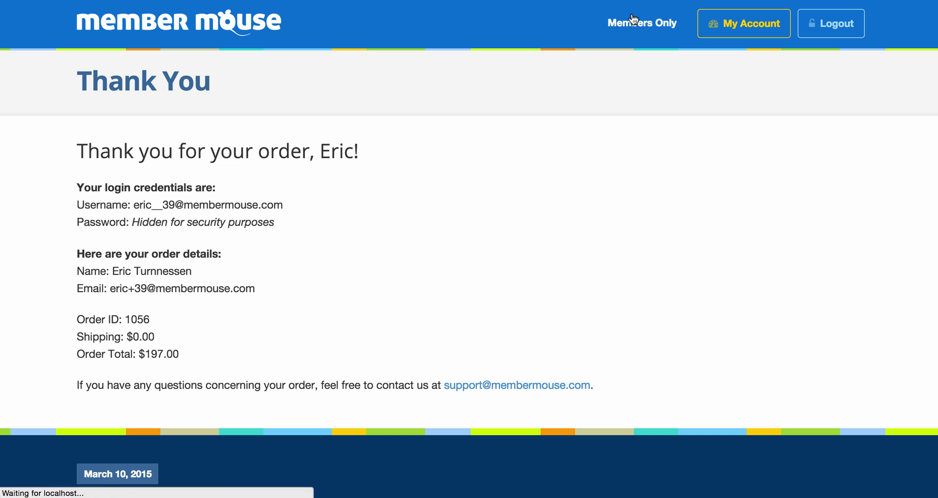
scroll(538, 148, down, 3)
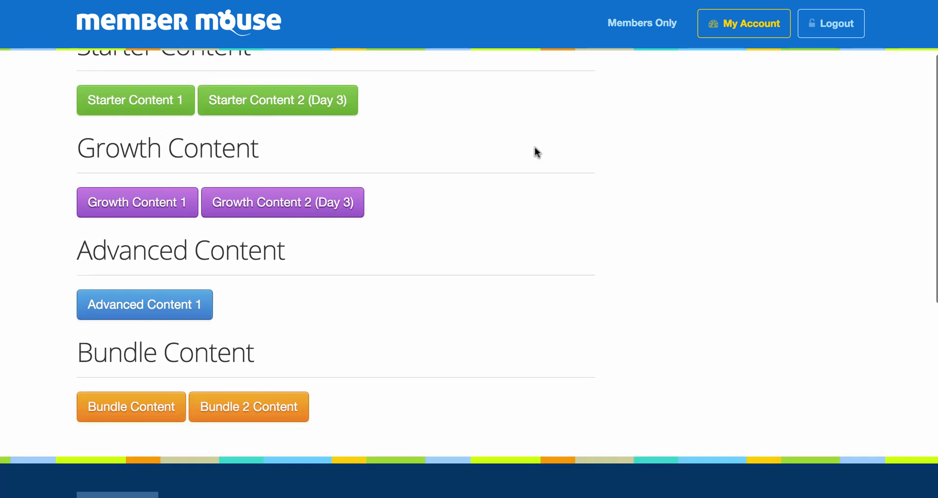
click(162, 396)
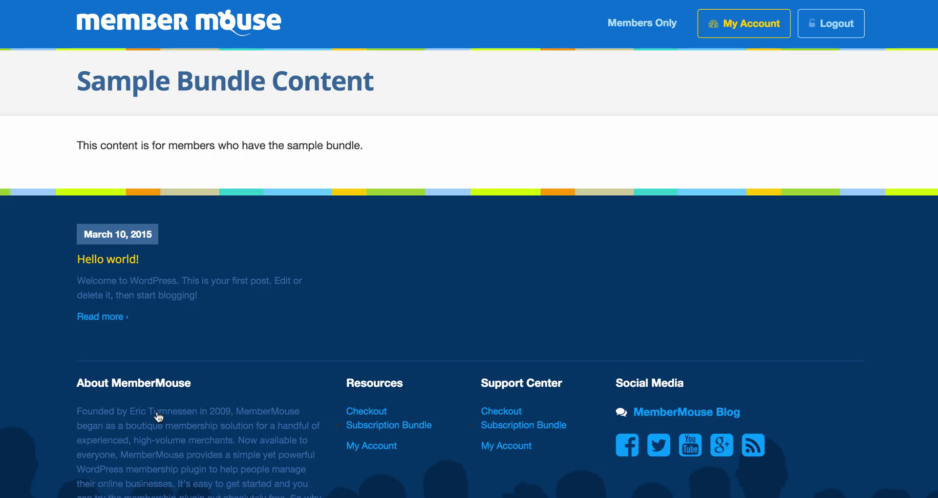